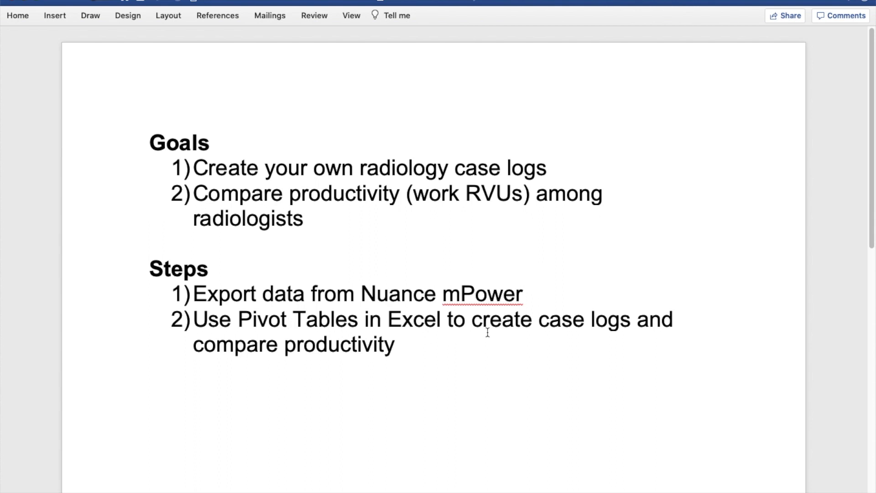
# Bring up the mPower search page and open the Advanced Search form
pyautogui.moveTo(514, 491)
pyautogui.click(674, 491)
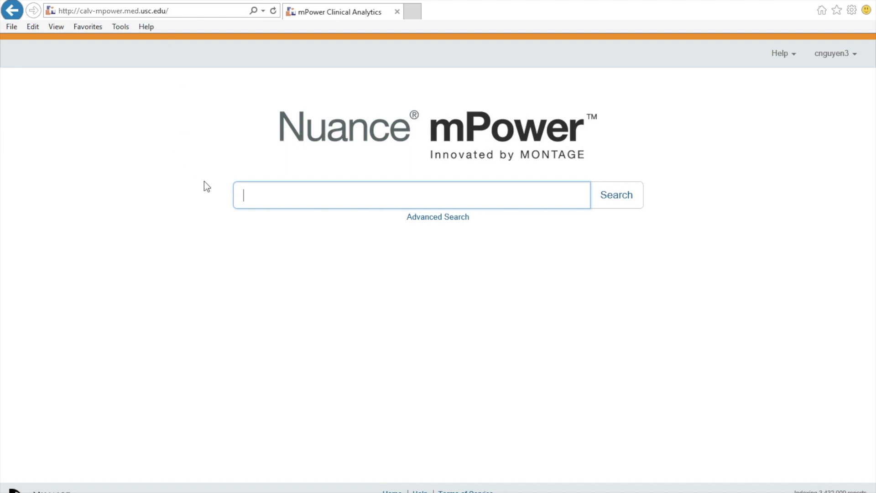
pyautogui.click(436, 219)
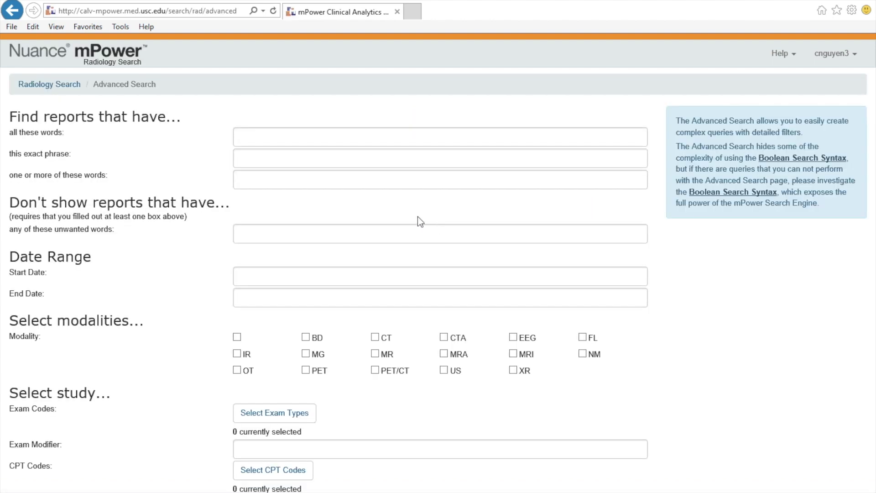
# Set the report date range from 2020-05-01 to 2020-06-16
pyautogui.click(261, 274)
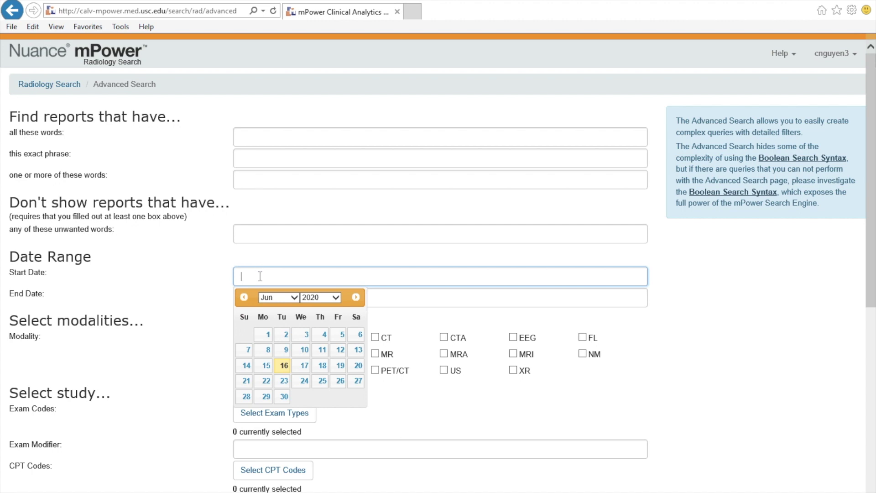
pyautogui.click(243, 297)
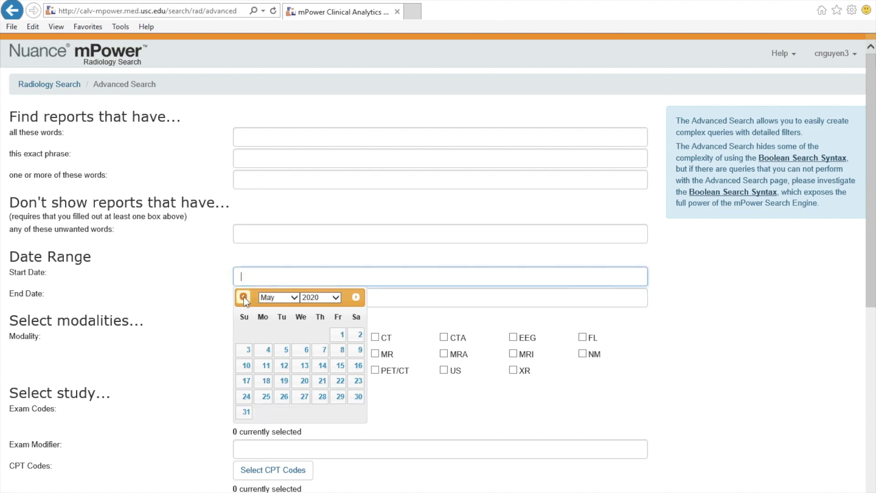
pyautogui.click(338, 336)
pyautogui.click(269, 301)
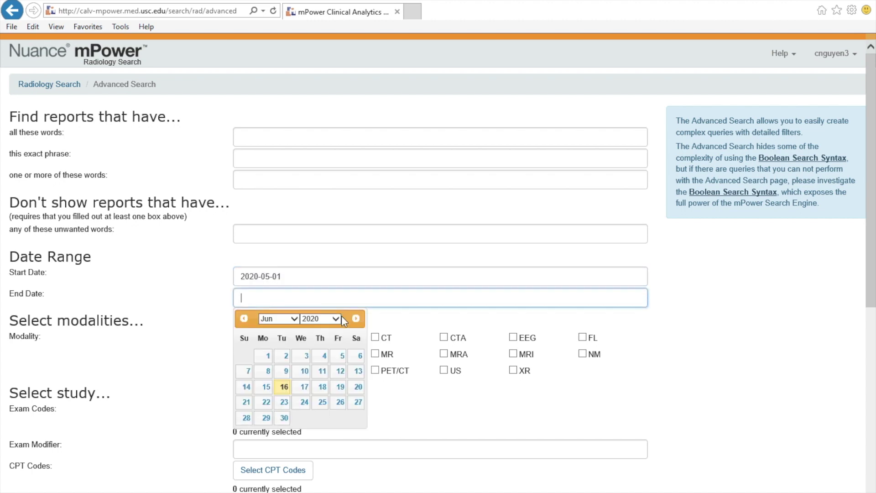
pyautogui.click(284, 386)
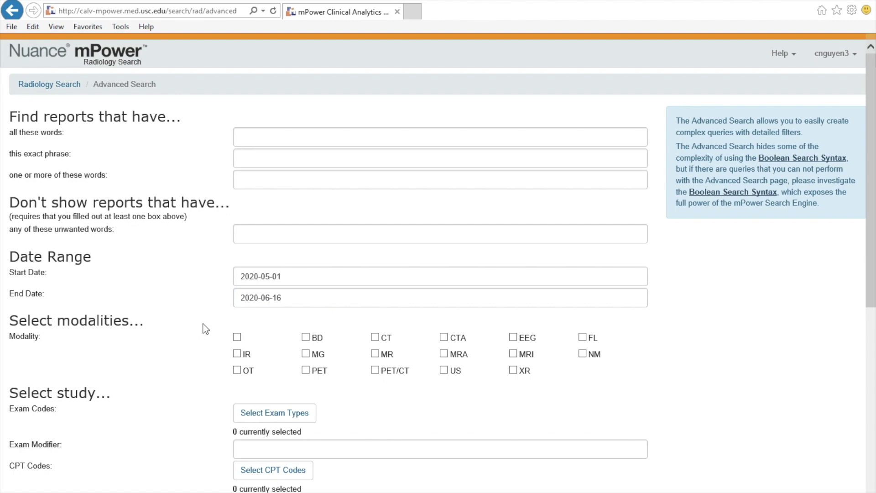
pyautogui.scroll(-8, 205, 328)
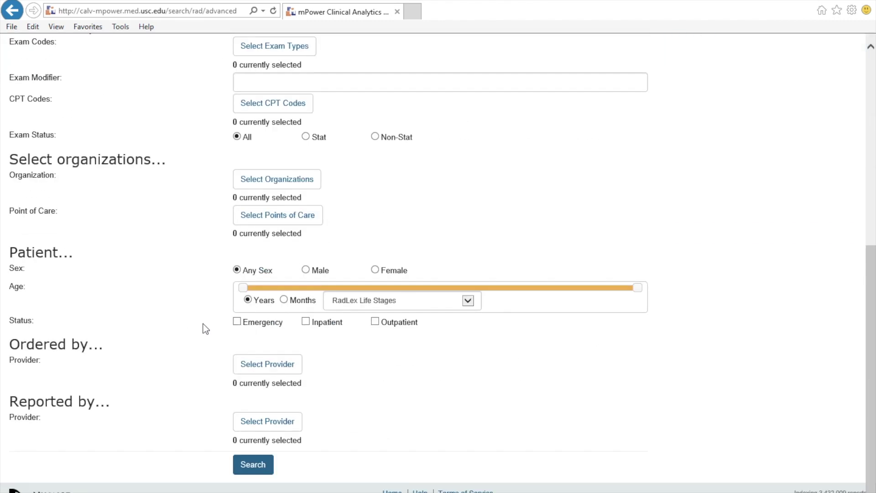
pyautogui.click(272, 427)
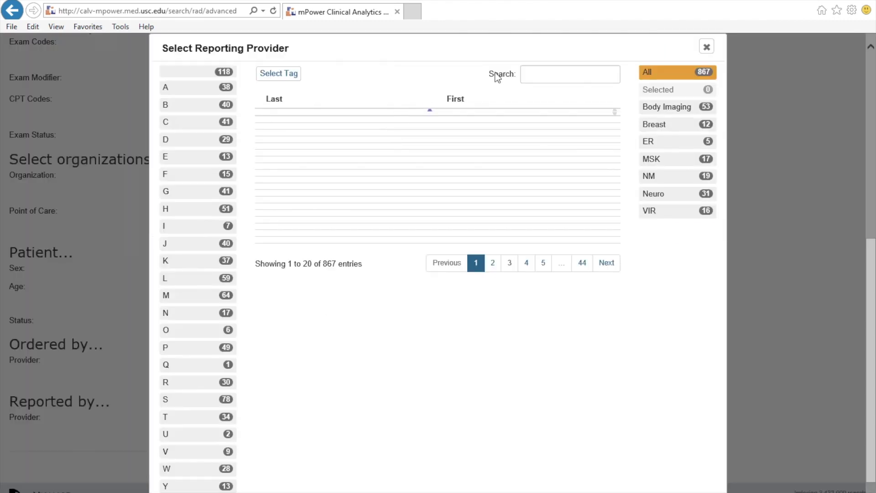
# Search for and select two radiologists as reporting providers, then run the search
pyautogui.click(547, 73)
pyautogui.write('nguyen')
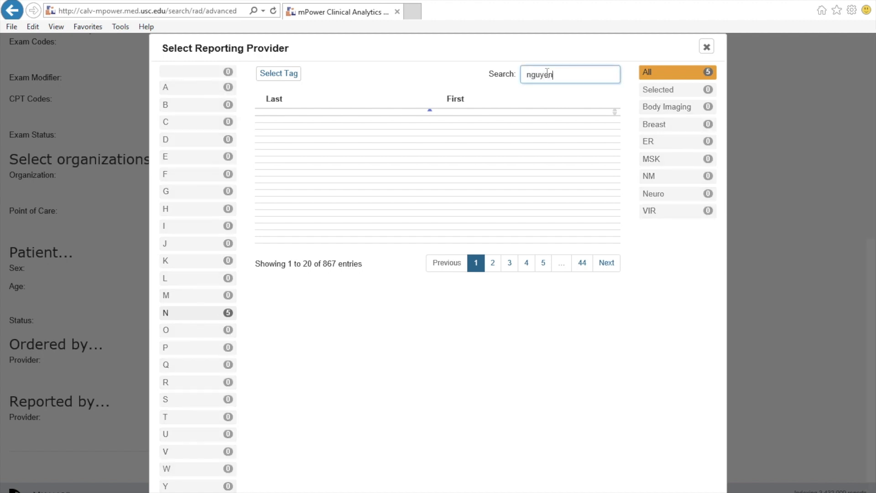
pyautogui.click(323, 202)
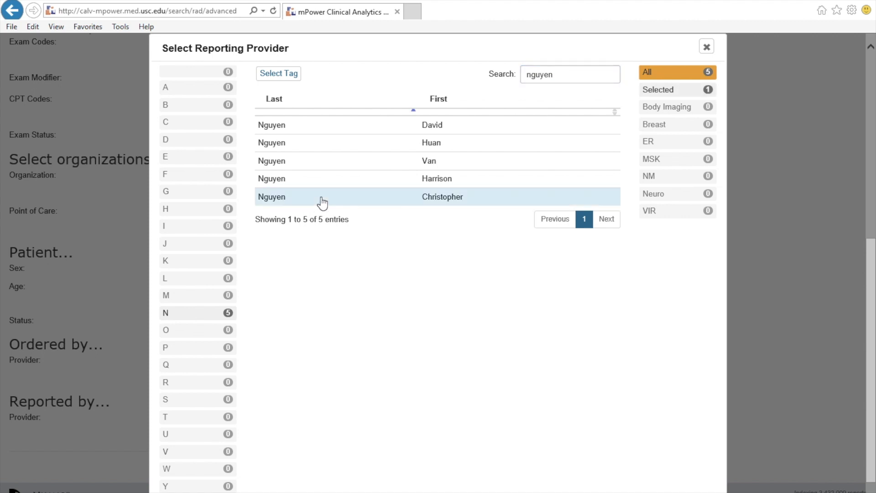
pyautogui.doubleClick(556, 74)
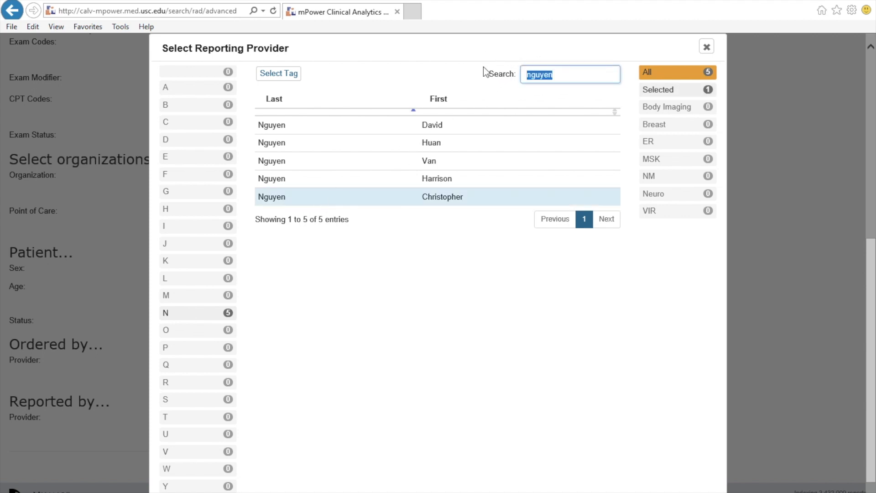
pyautogui.write('casta')
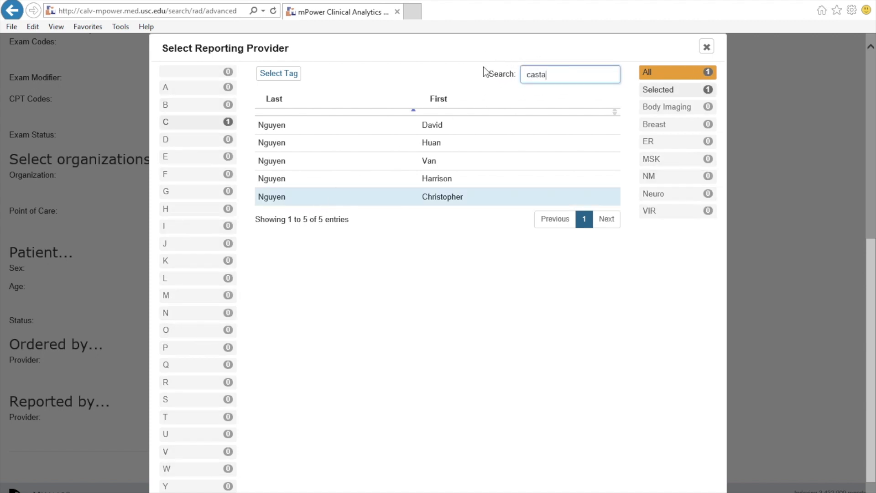
pyautogui.click(373, 126)
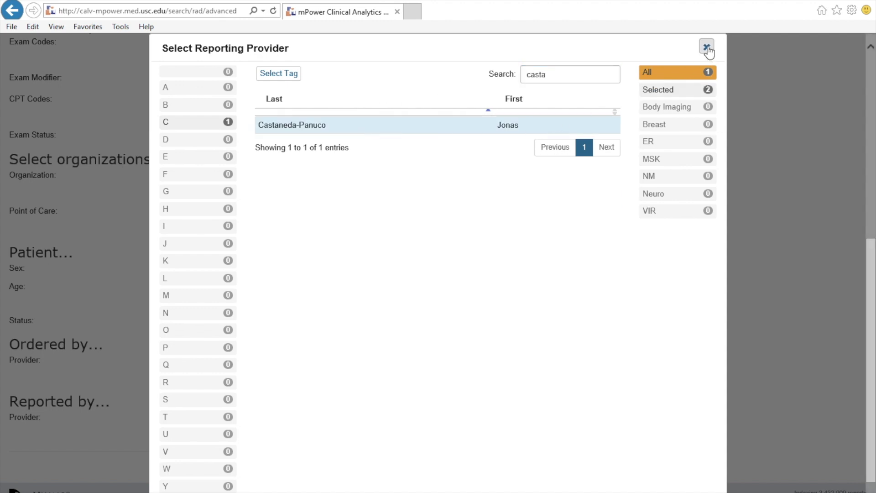
pyautogui.click(707, 48)
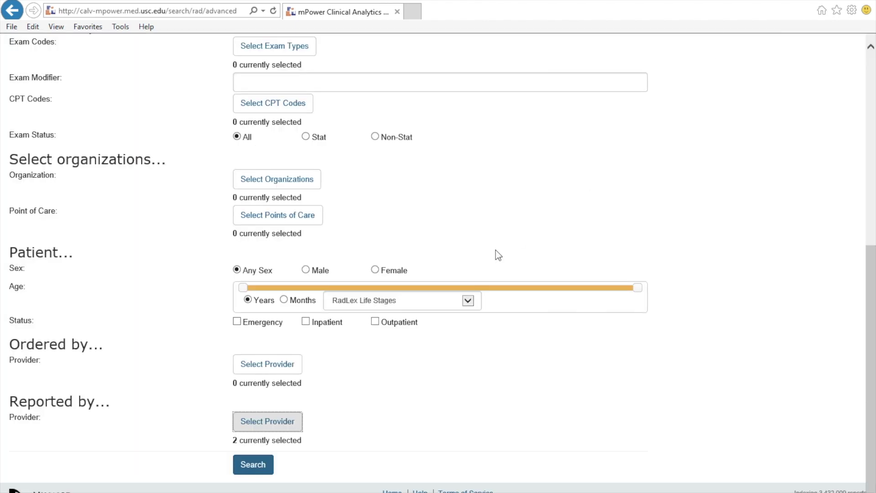
pyautogui.click(251, 465)
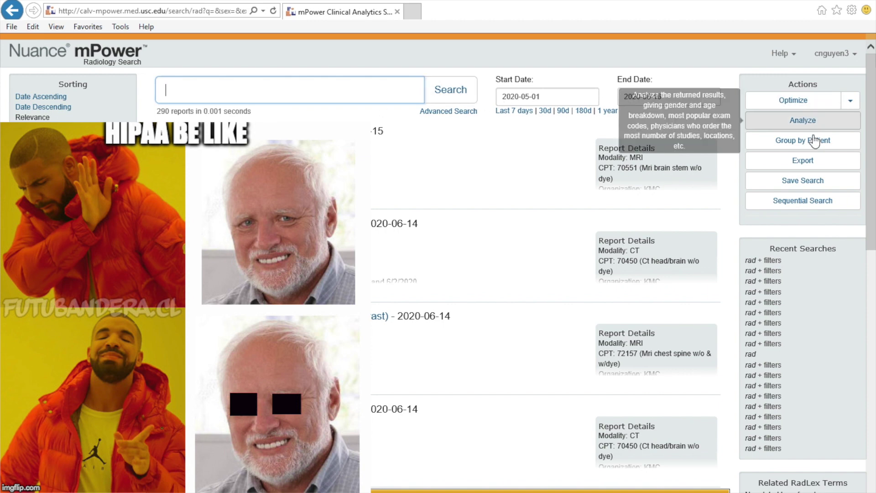
# Export all results as XLS limited to 25000, then open the spreadsheet in Excel
pyautogui.click(804, 161)
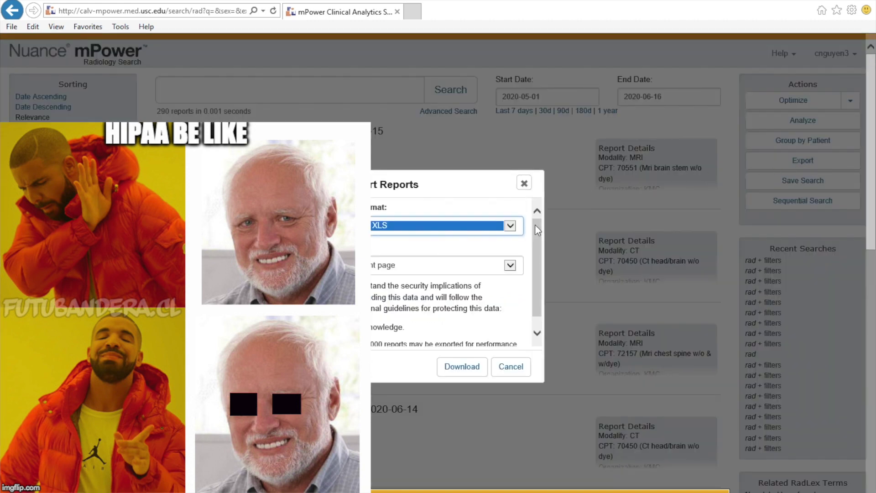
pyautogui.click(508, 265)
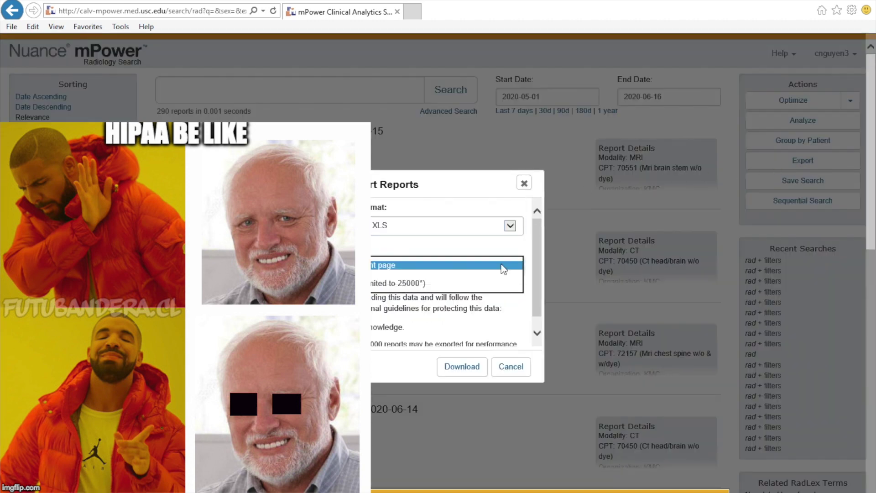
pyautogui.click(500, 284)
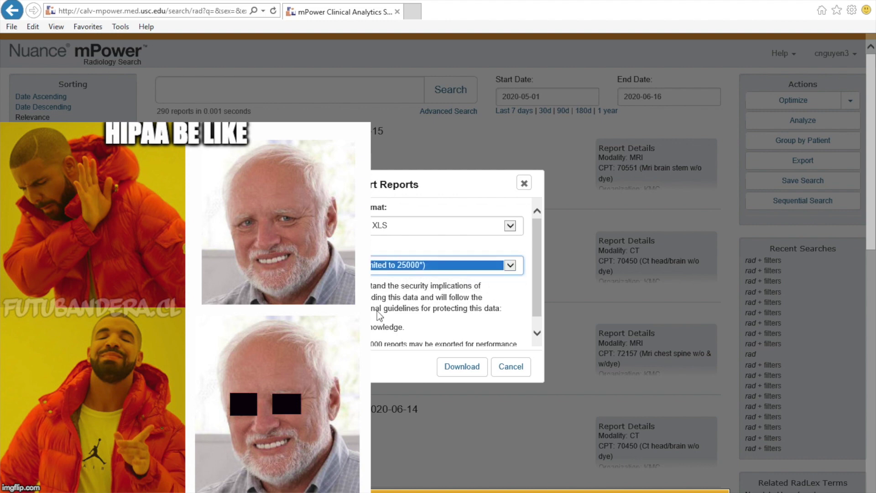
pyautogui.press('Tab')
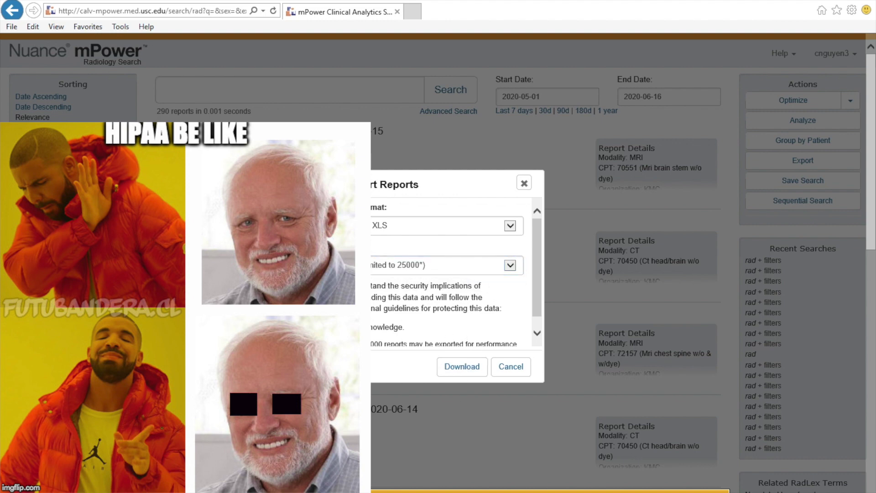
pyautogui.rightClick(451, 491)
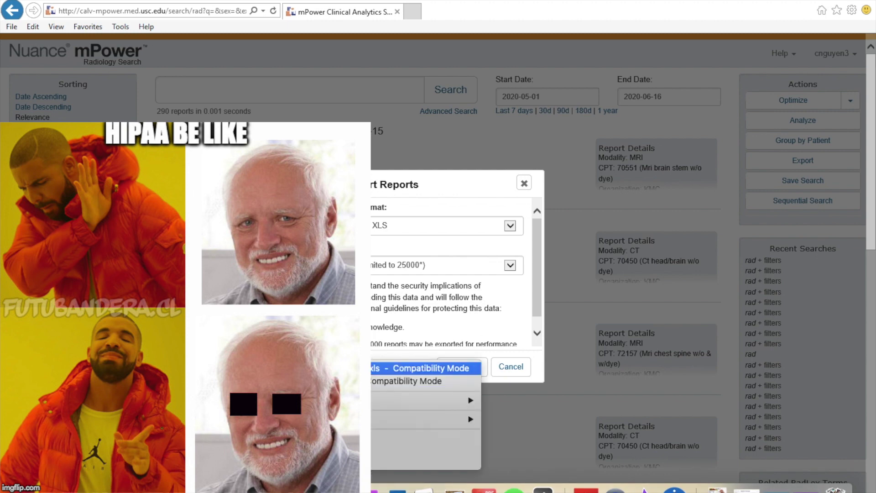
pyautogui.click(347, 368)
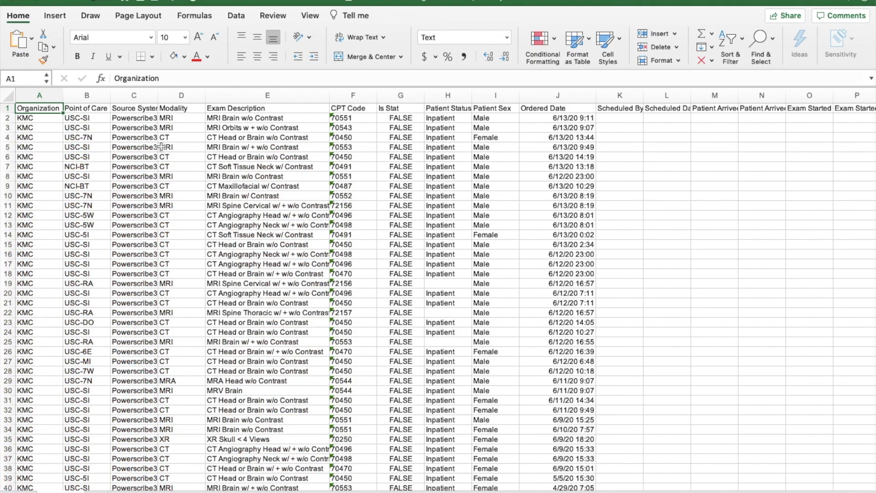
# Review the organization values in A2:A28 and the Modality and Exam Description headers
pyautogui.click(33, 118)
pyautogui.moveTo(32, 118); pyautogui.dragTo(28, 390)
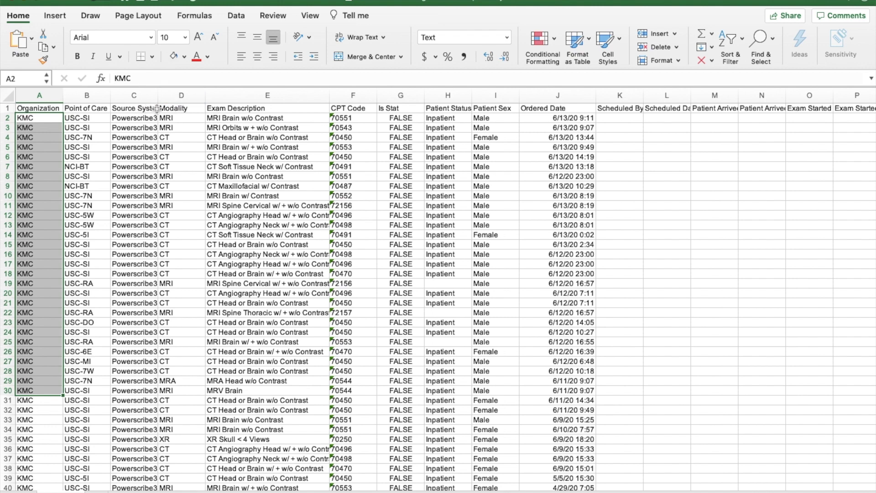
pyautogui.click(181, 109)
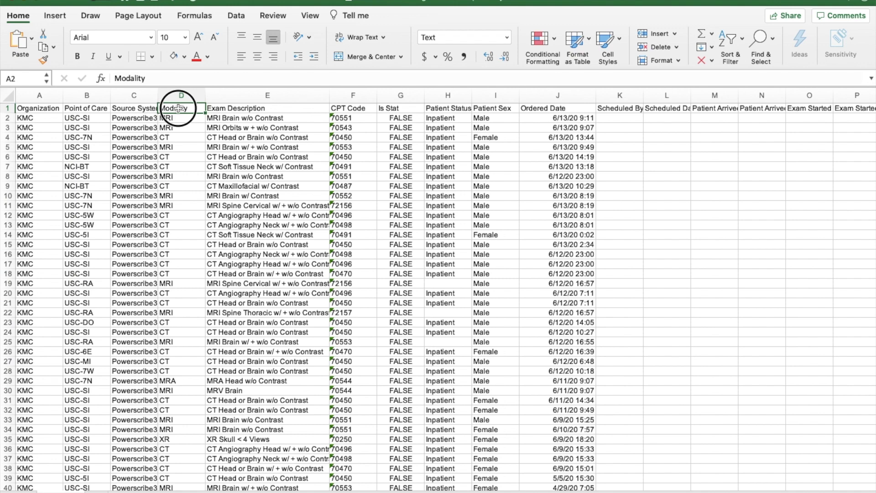
pyautogui.moveTo(181, 109); pyautogui.dragTo(352, 111)
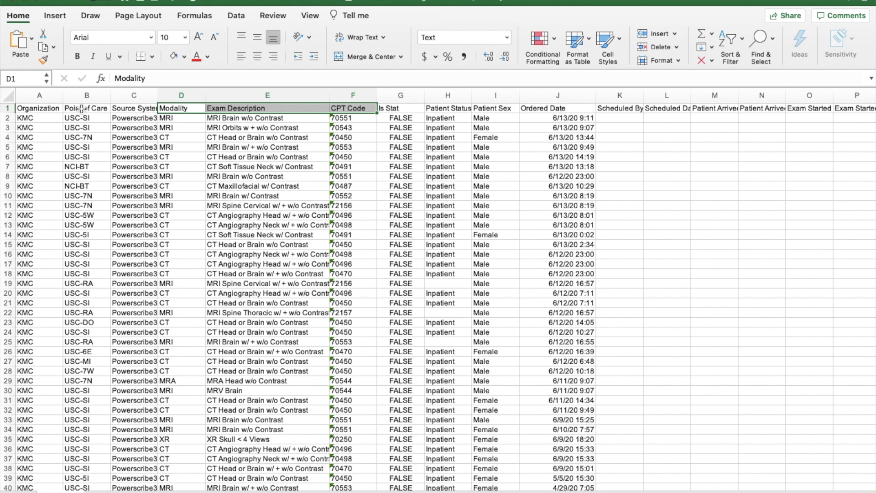
# Start a PivotTable from the data range A1:BN2002
pyautogui.click(34, 108)
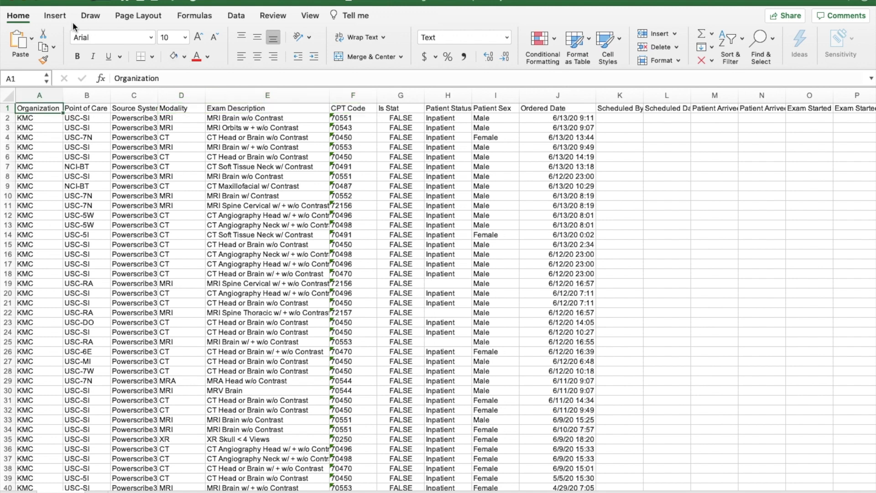
pyautogui.click(55, 15)
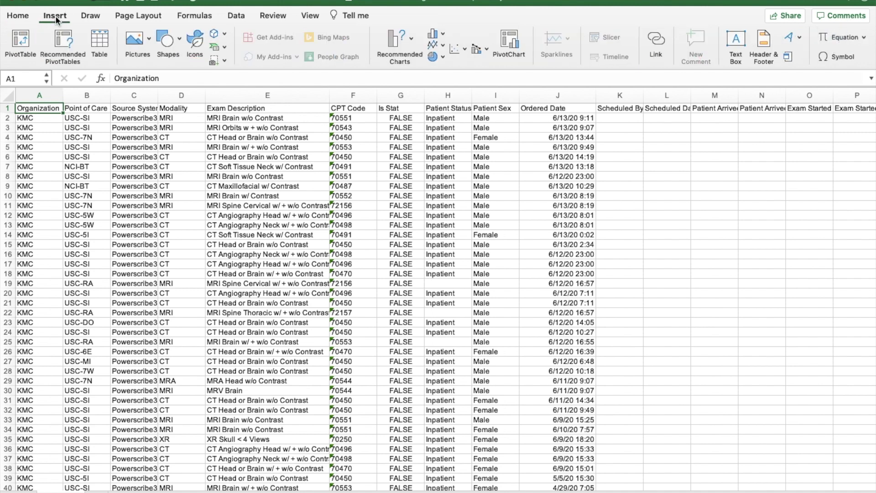
pyautogui.click(24, 40)
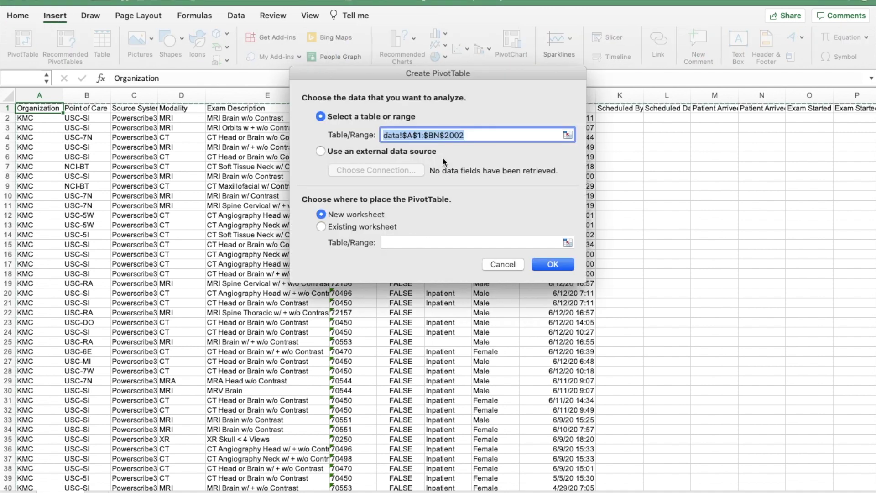
# Create the PivotTable on a new sheet, with Exam Description as rows and counted values
pyautogui.click(555, 267)
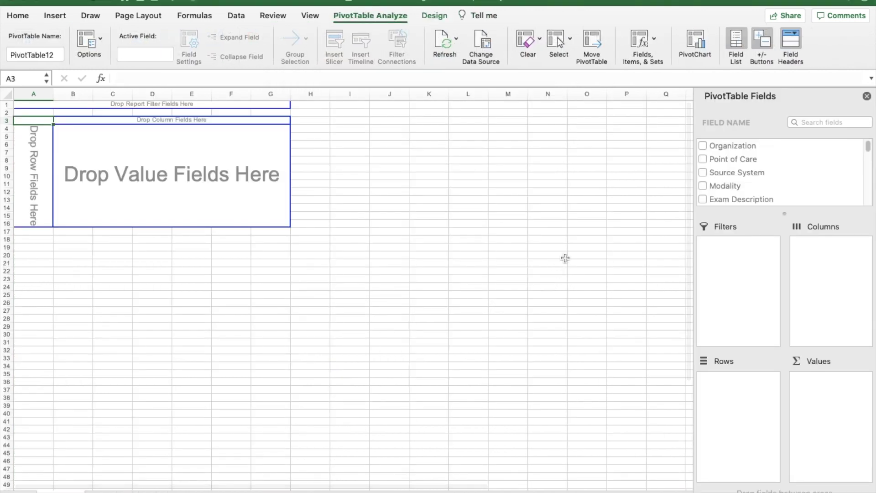
pyautogui.click(737, 202)
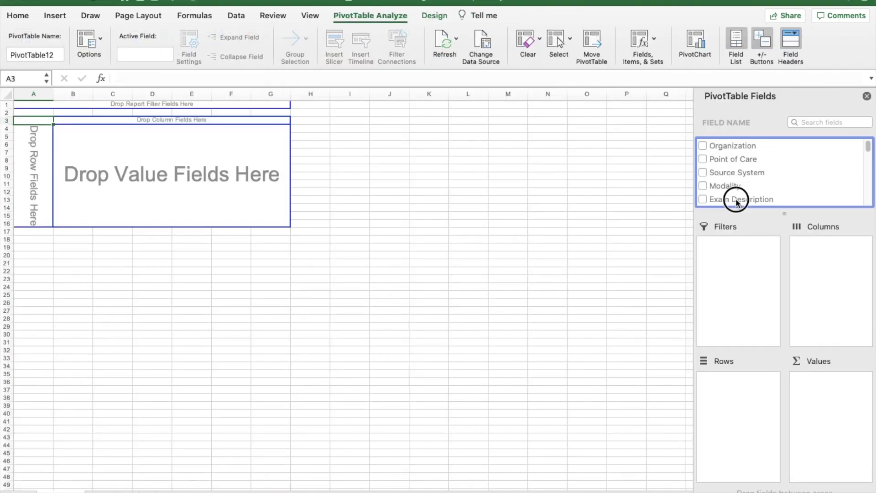
pyautogui.moveTo(738, 202); pyautogui.dragTo(742, 426)
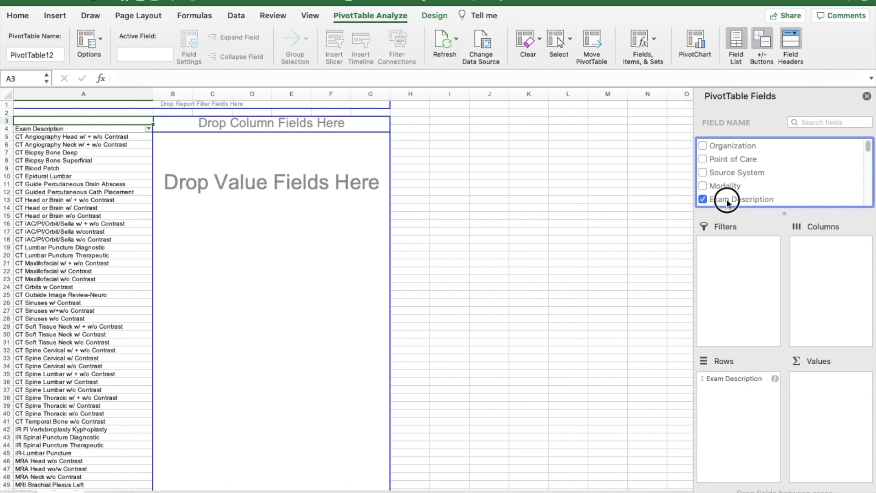
pyautogui.moveTo(727, 203); pyautogui.dragTo(837, 405)
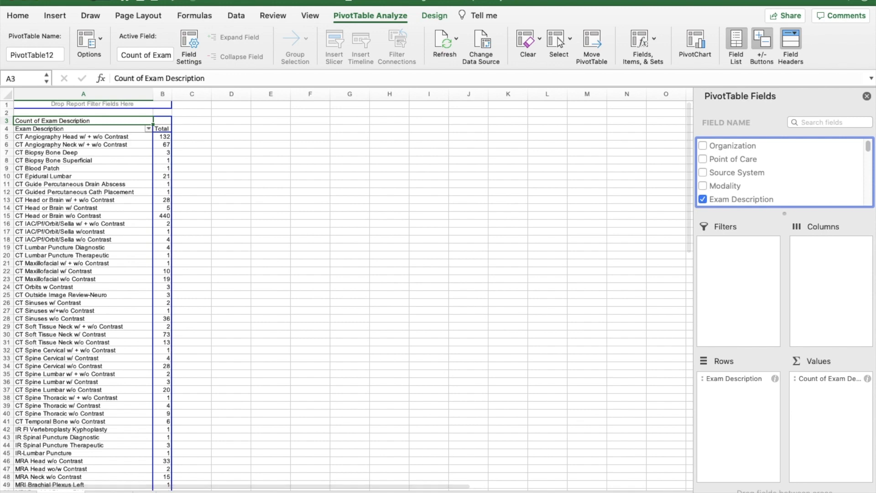
pyautogui.scroll(2, 347, 288)
pyautogui.scroll(1, 86, 308)
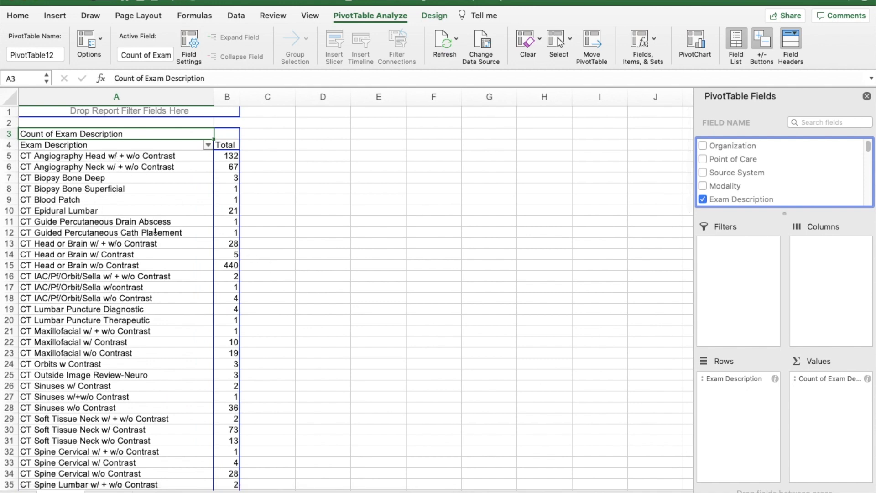
pyautogui.rightClick(234, 160)
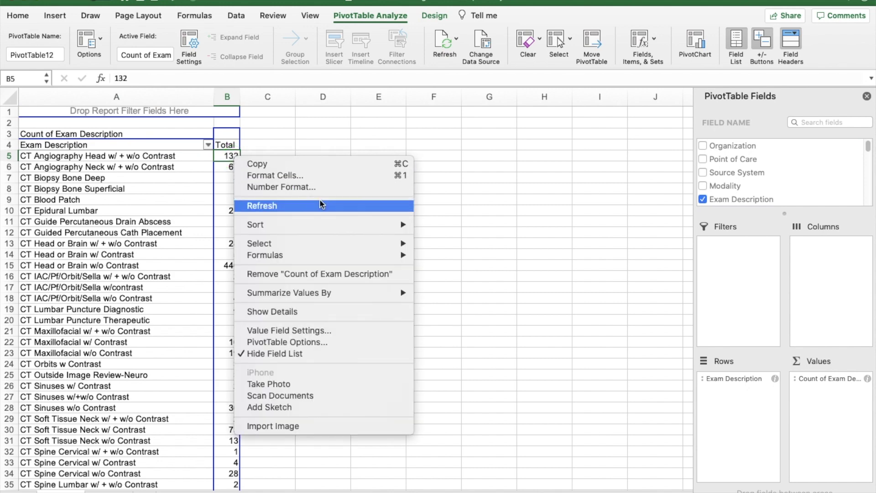
# Sort exam counts largest to smallest, with CT Head or Brain w/o Contrast (440) first
pyautogui.moveTo(306, 224)
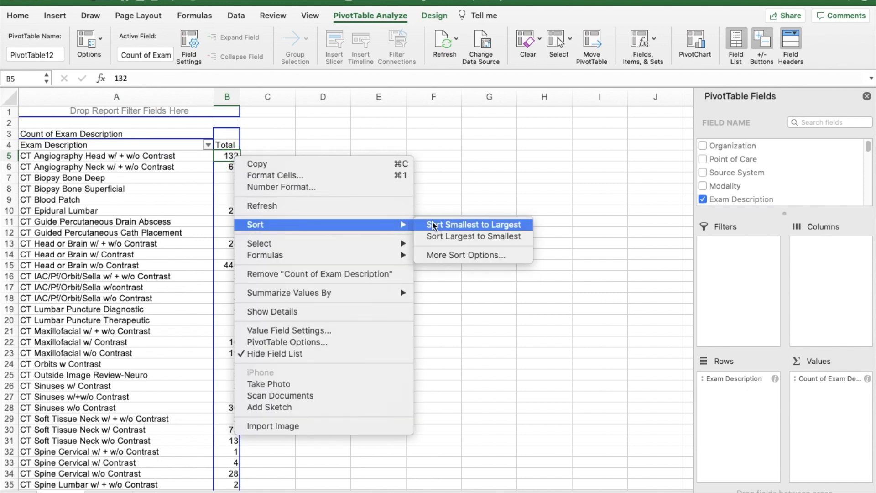
pyautogui.click(445, 236)
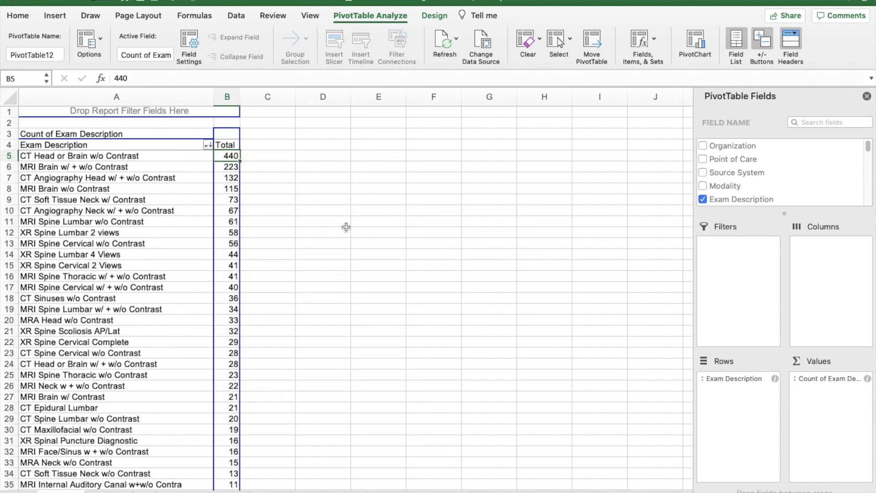
pyautogui.click(130, 157)
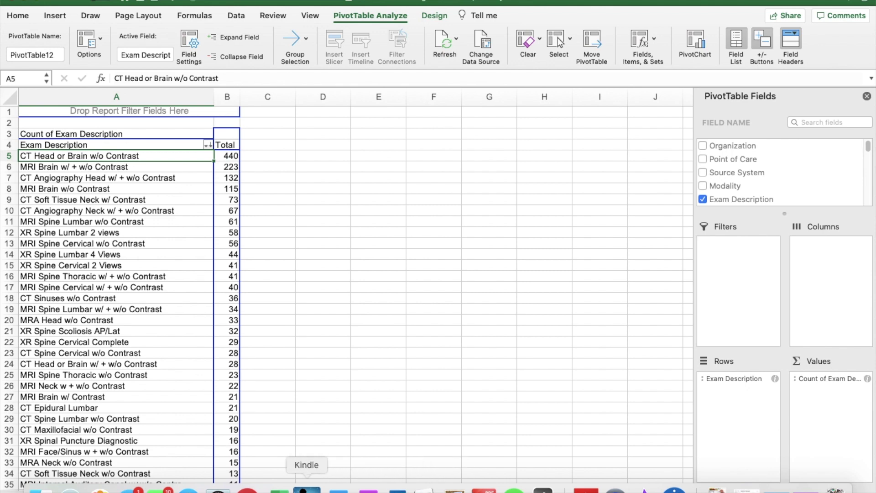
# Switch to Neuro fellows.xls and create an empty PivotTable from A1:BM11896 on a new sheet
pyautogui.rightClick(280, 489)
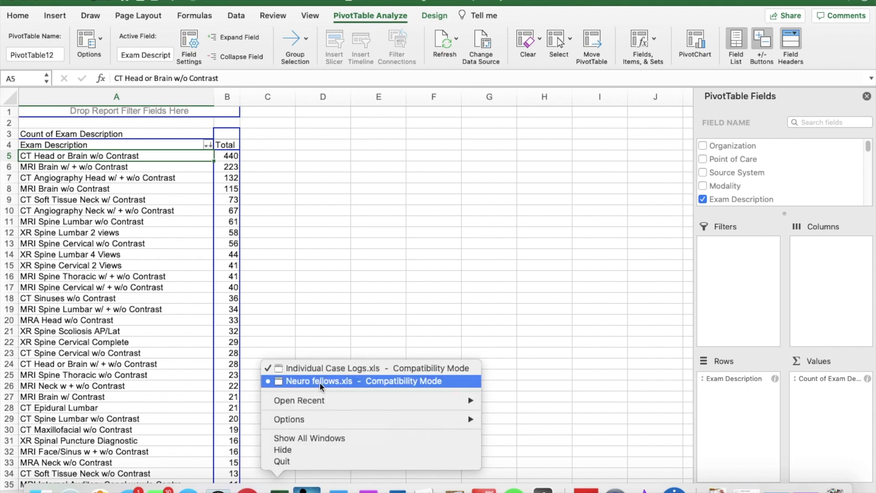
pyautogui.click(324, 382)
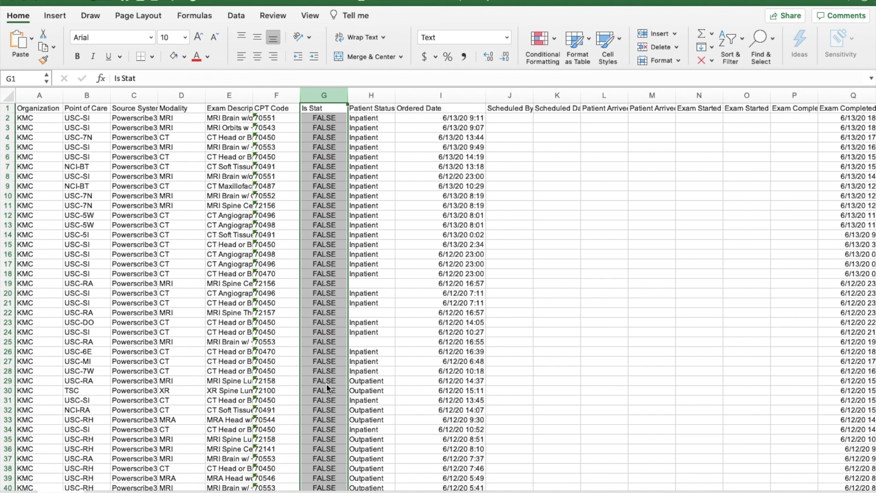
pyautogui.click(218, 261)
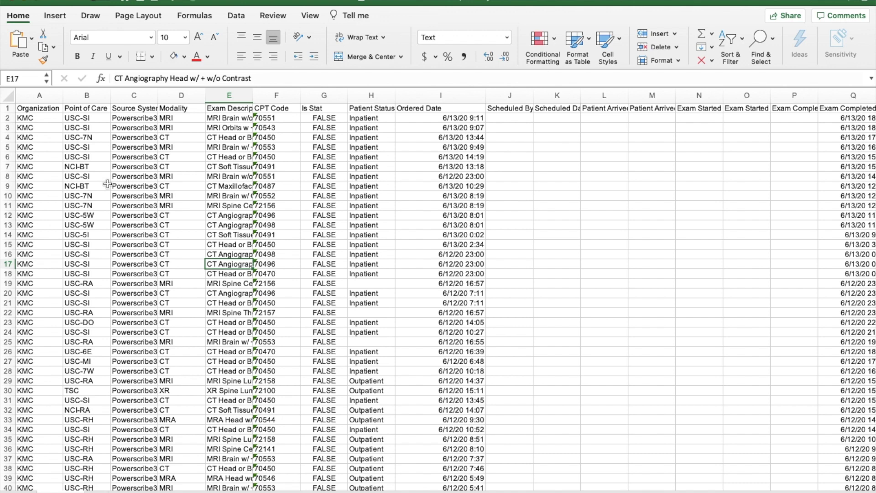
pyautogui.click(42, 110)
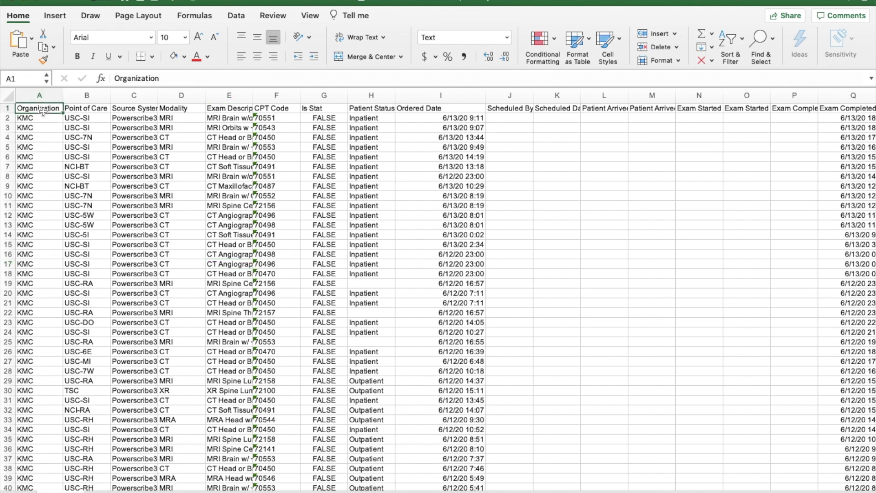
pyautogui.click(59, 20)
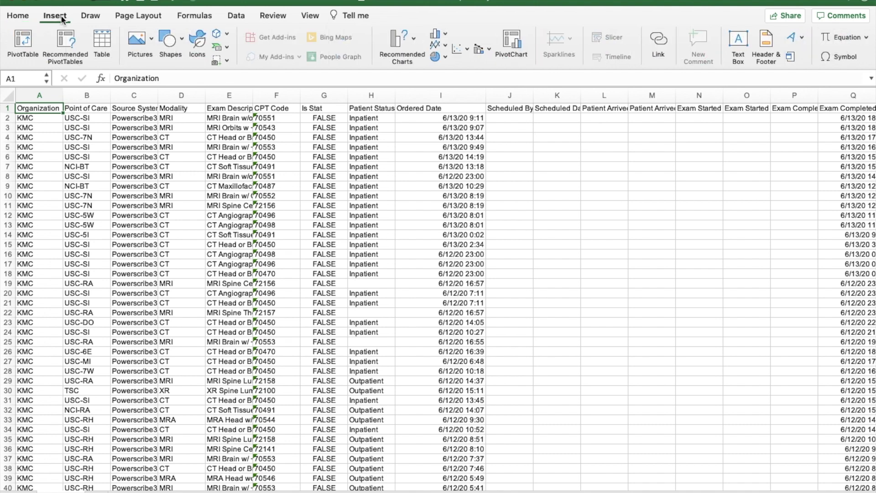
pyautogui.click(21, 44)
pyautogui.click(553, 264)
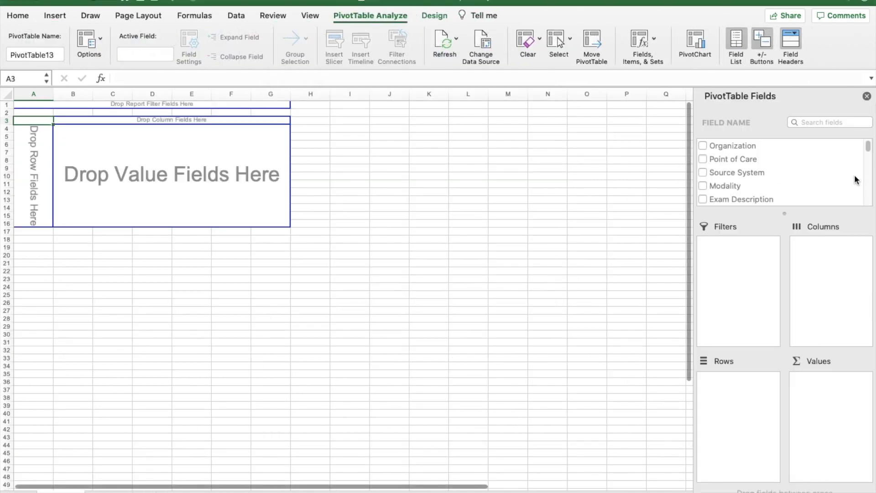
# Put Preliminary Report By in Rows and sum Work (RVU) in Values, totalling 15138.14
pyautogui.scroll(-6, 780, 155)
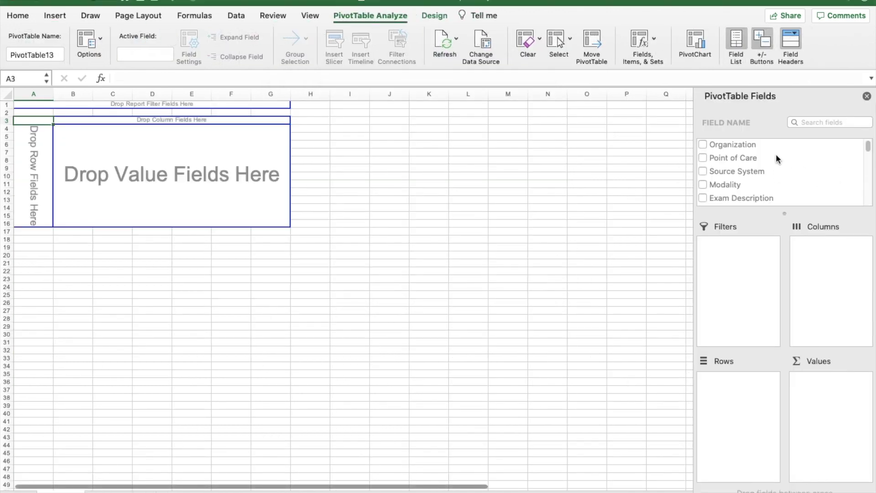
pyautogui.scroll(-5, 779, 159)
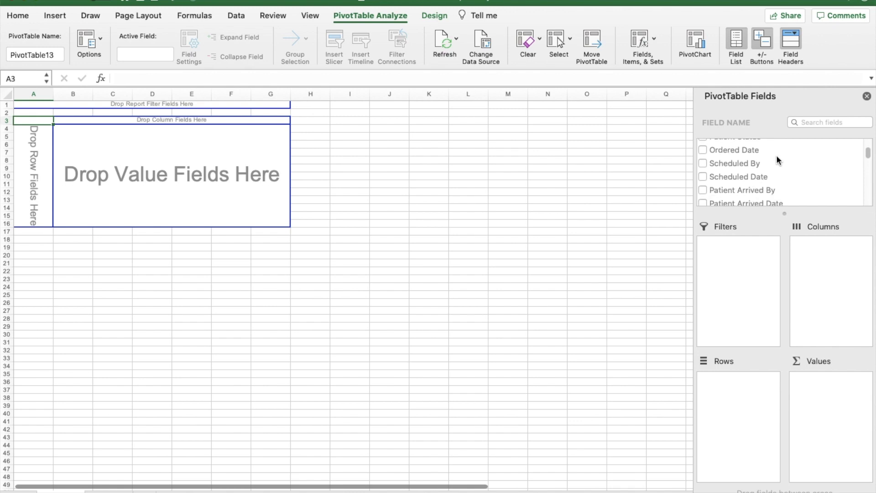
pyautogui.scroll(-3, 779, 160)
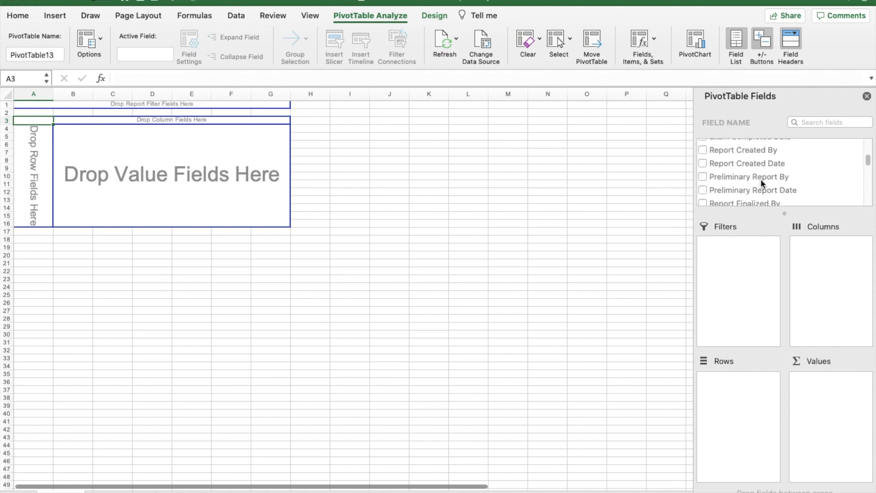
pyautogui.moveTo(759, 176); pyautogui.dragTo(745, 407)
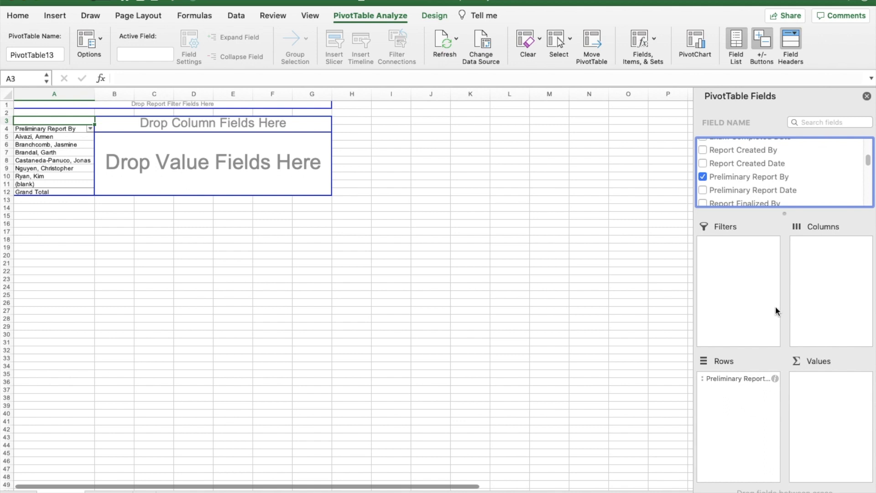
pyautogui.scroll(-1, 765, 174)
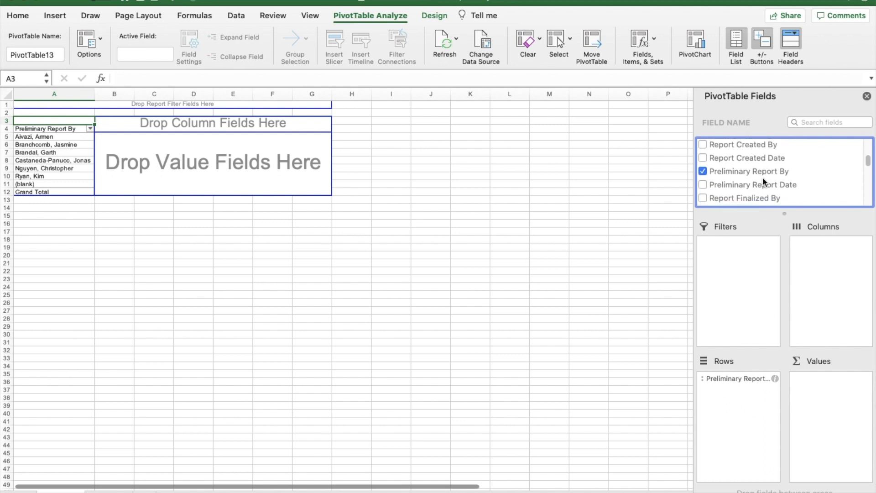
pyautogui.scroll(-5, 774, 176)
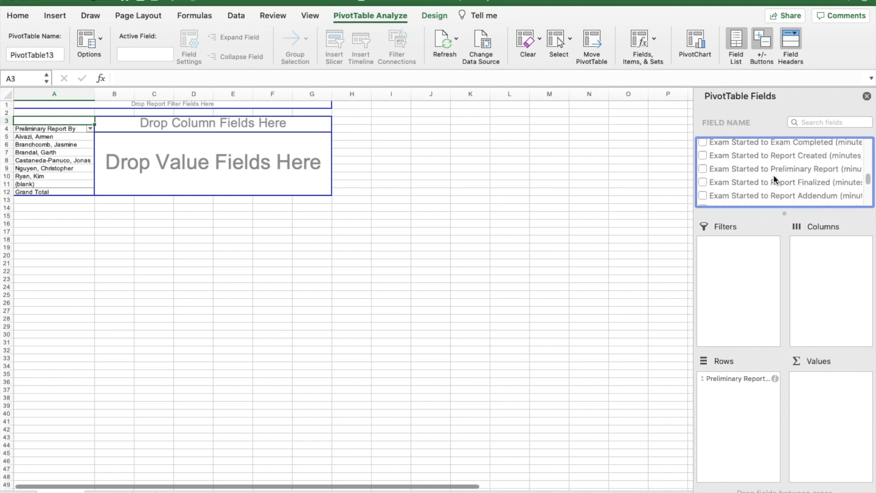
pyautogui.scroll(-8, 765, 162)
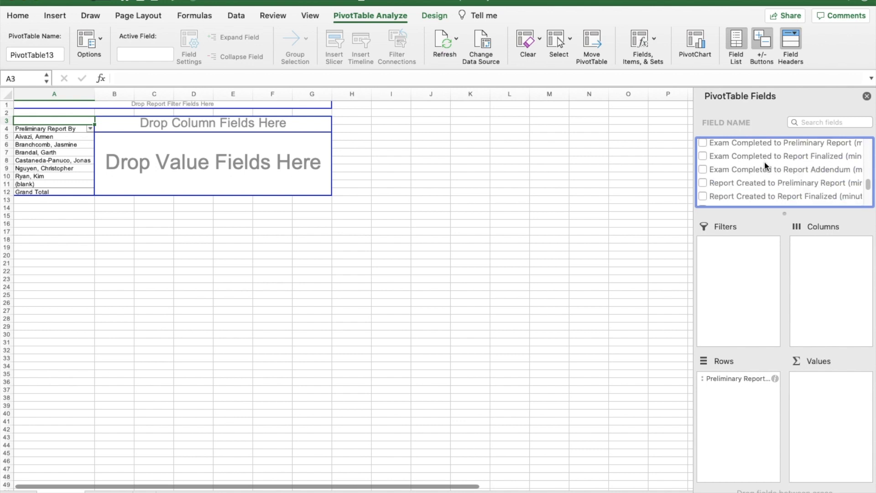
pyautogui.scroll(-4, 765, 166)
pyautogui.moveTo(727, 174); pyautogui.dragTo(829, 403)
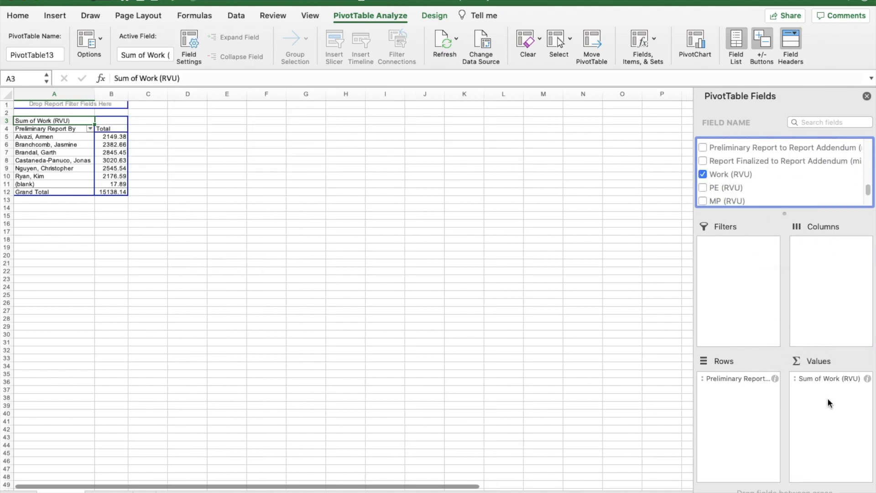
pyautogui.scroll(5, 347, 290)
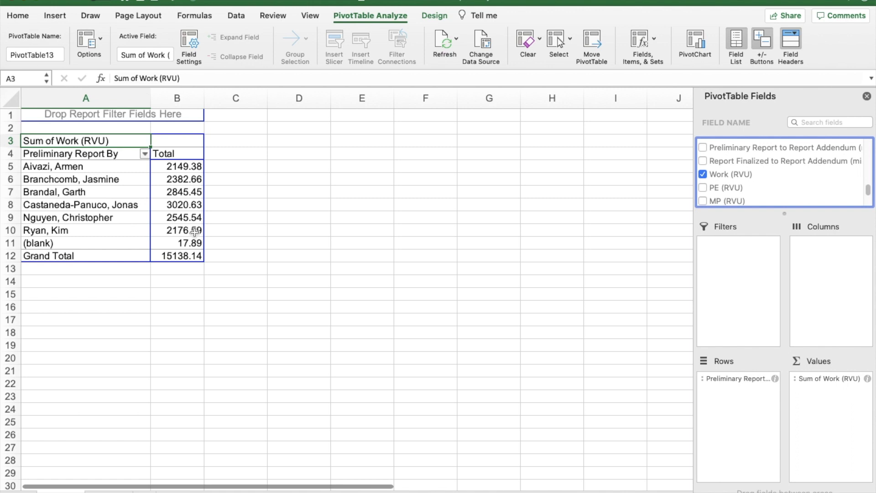
pyautogui.click(59, 244)
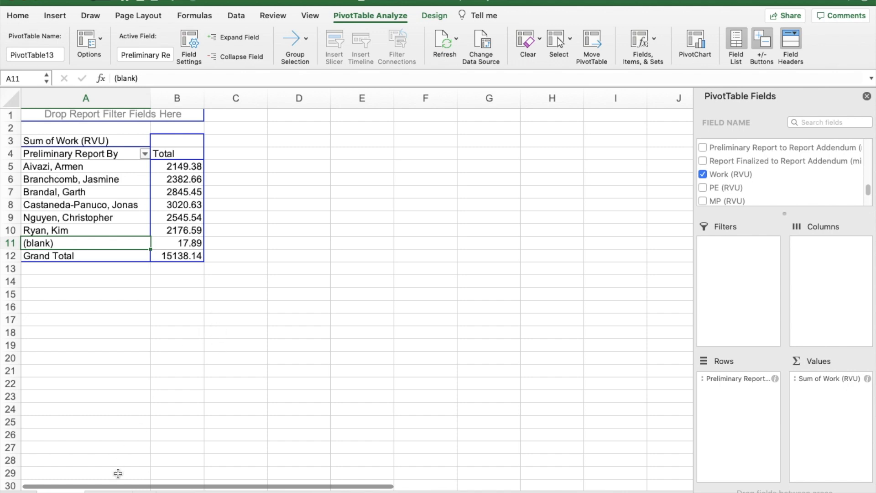
pyautogui.click(110, 490)
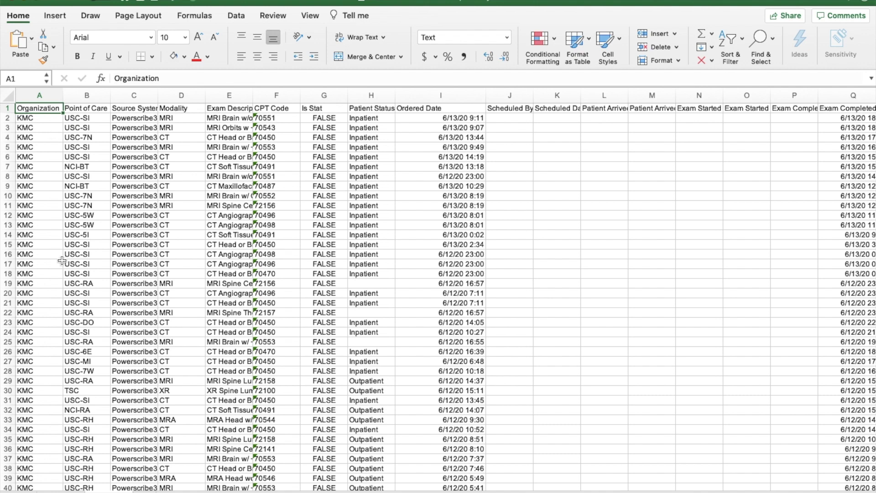
pyautogui.hotkey('ctrl', 'pageup')
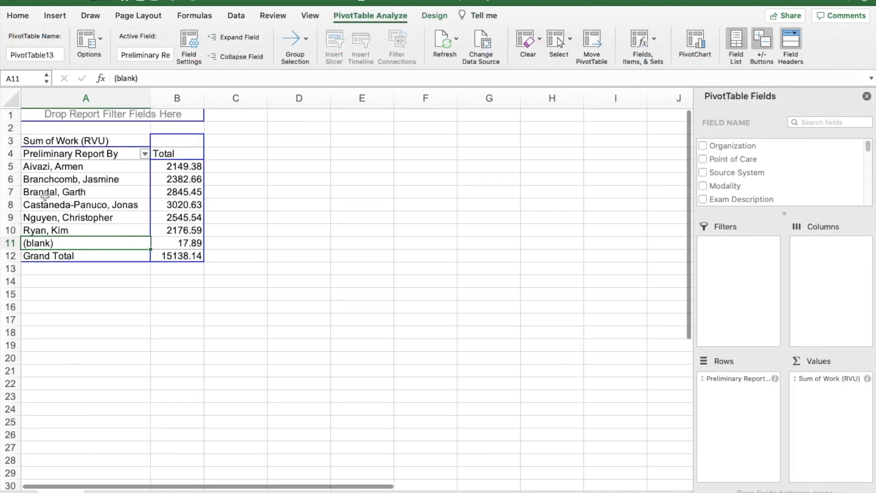
pyautogui.click(445, 42)
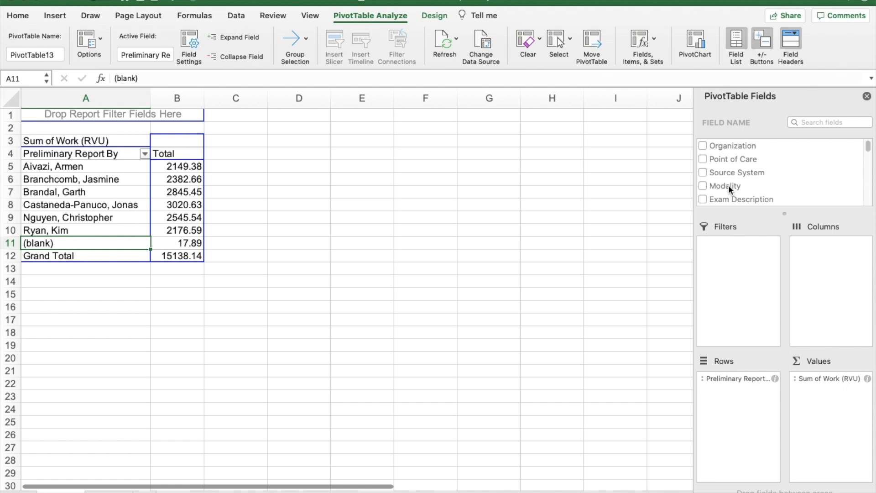
pyautogui.moveTo(722, 186); pyautogui.dragTo(839, 258)
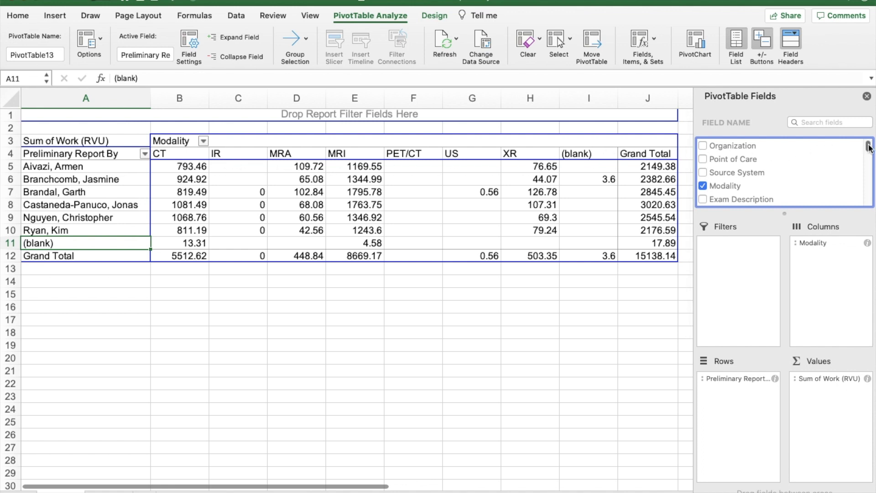
# Add Patient Status as a report filter on the pivot, currently set to (All)
pyautogui.scroll(-3, 766, 165)
pyautogui.scroll(-1, 767, 166)
pyautogui.moveTo(732, 180); pyautogui.dragTo(735, 291)
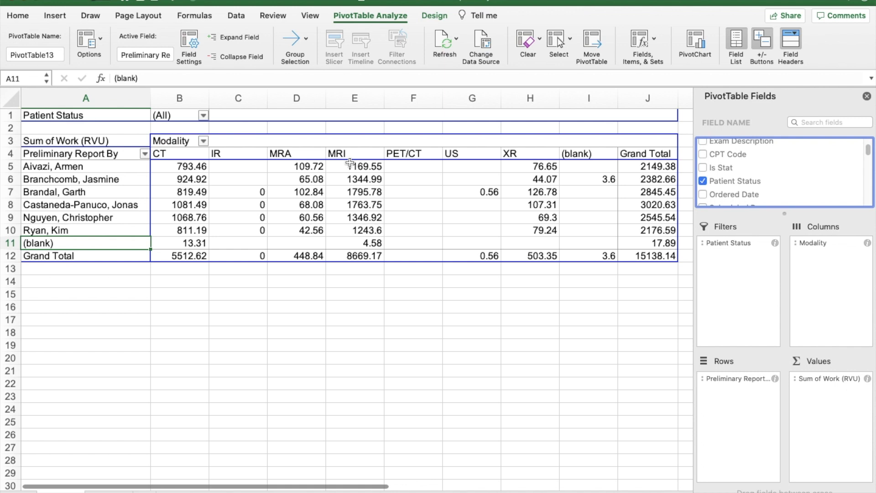
pyautogui.click(203, 116)
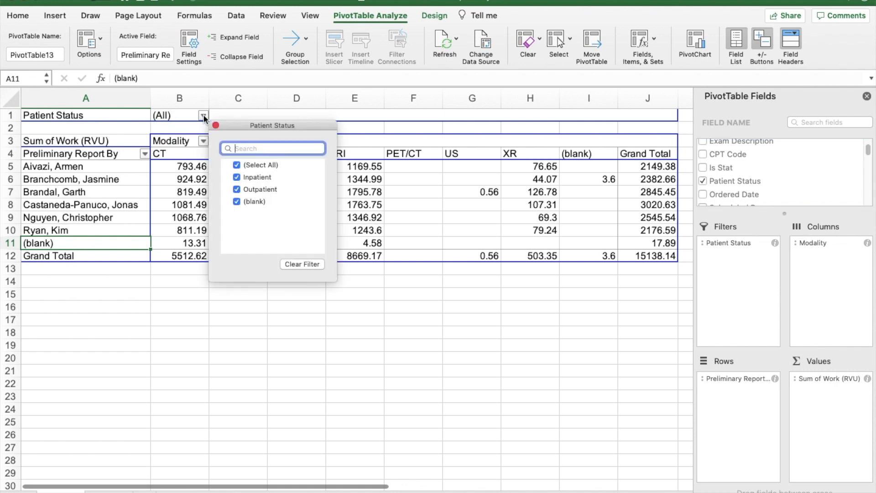
# Filter Patient Status to Inpatient only
pyautogui.click(237, 165)
pyautogui.press('Escape')
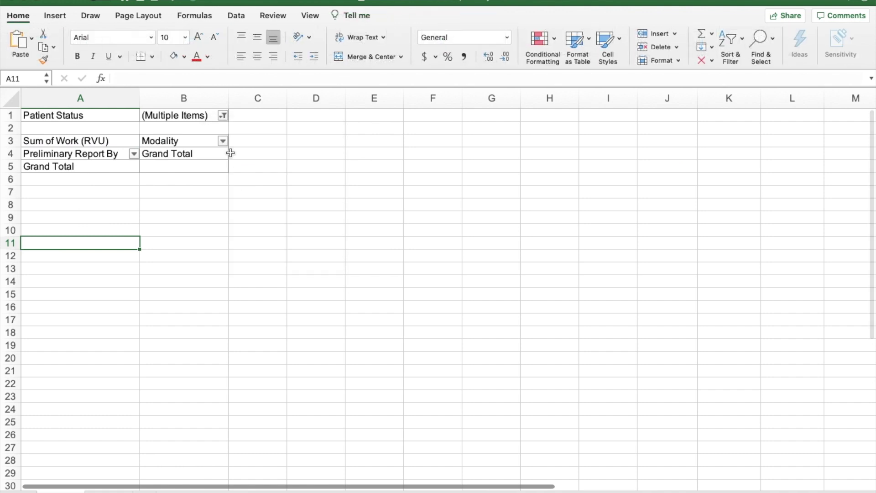
pyautogui.click(223, 116)
pyautogui.click(256, 177)
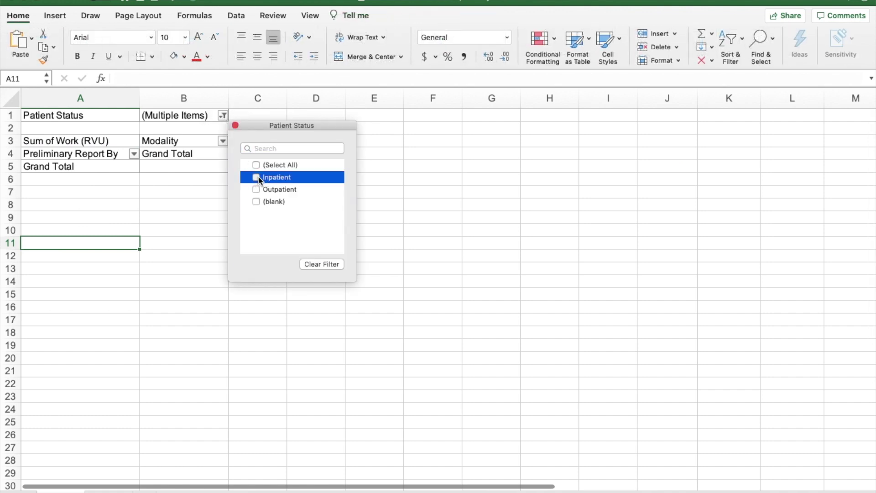
pyautogui.press('Escape')
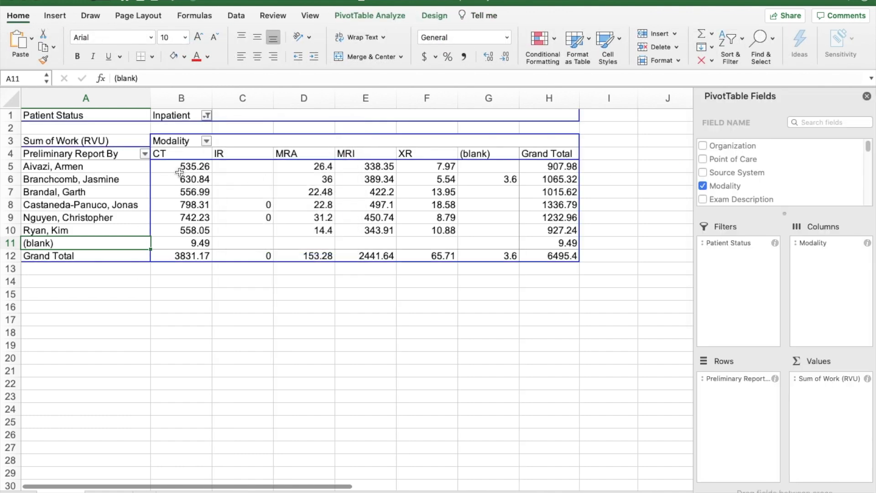
# Select one radiologist's Work (RVU) values from CT through XR and check its Grand Total
pyautogui.click(135, 219)
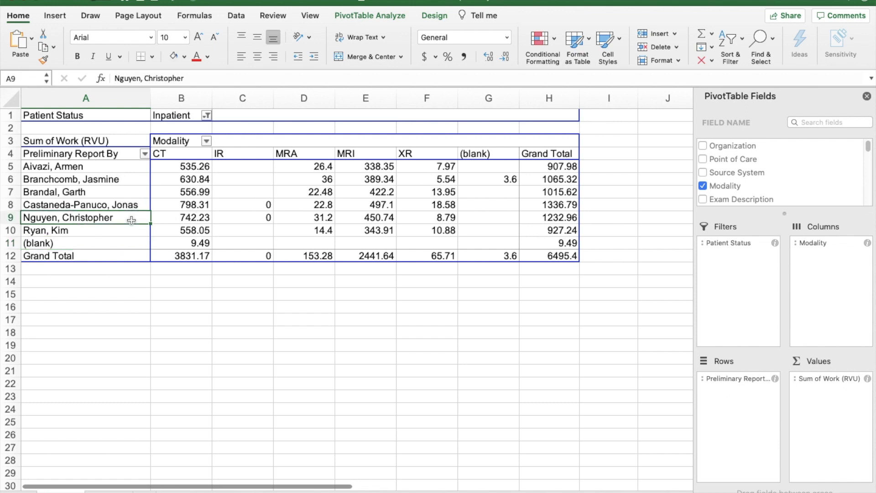
pyautogui.click(569, 221)
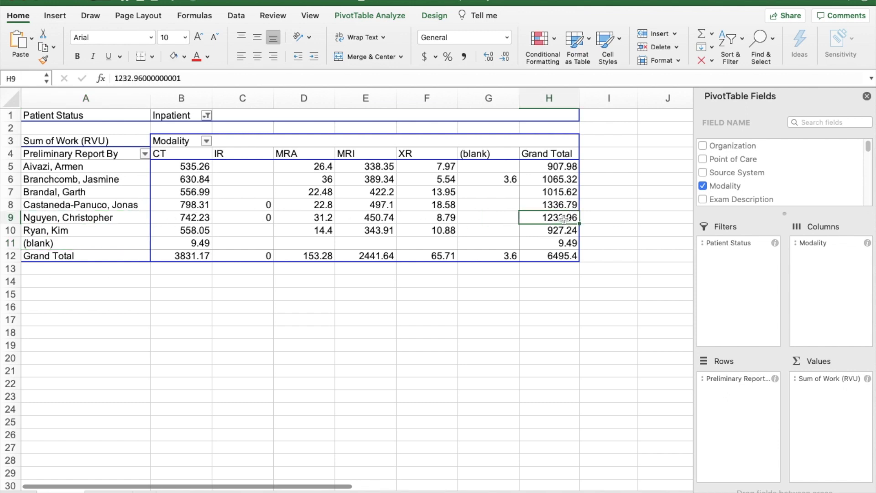
pyautogui.click(187, 218)
pyautogui.moveTo(223, 216); pyautogui.dragTo(456, 220)
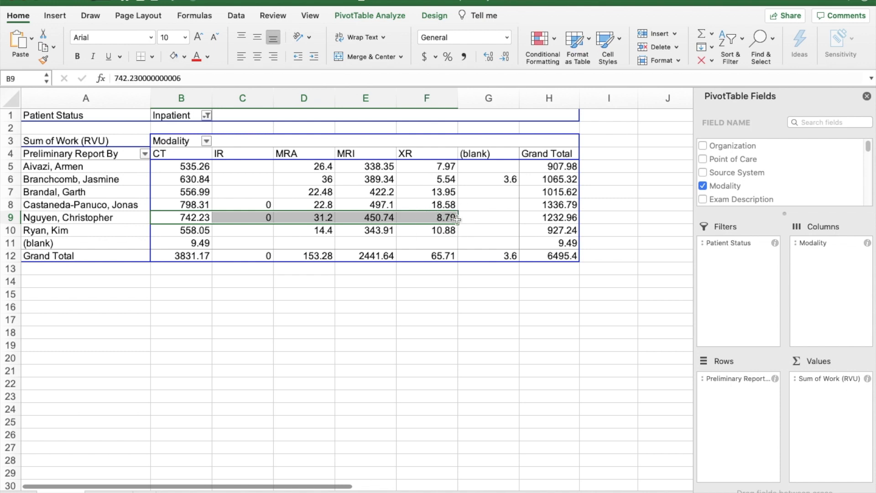